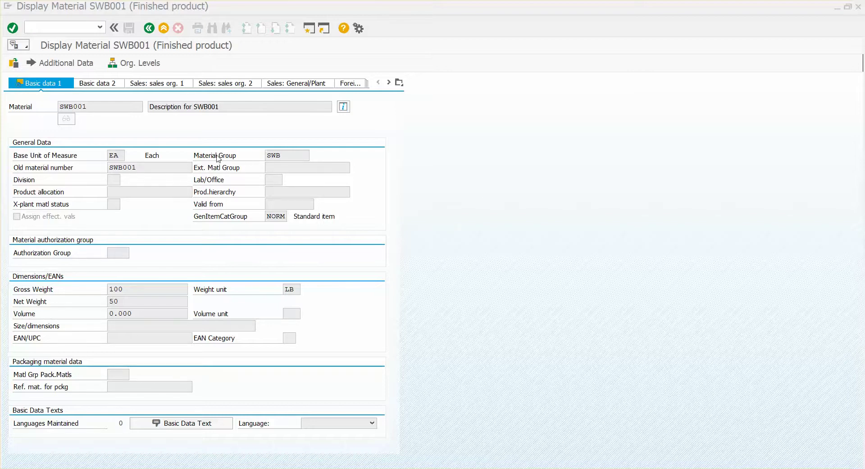
# Step: Open the field help for the material's Material Group field and display its technical information
pyautogui.click(294, 158)
pyautogui.click(294, 158)
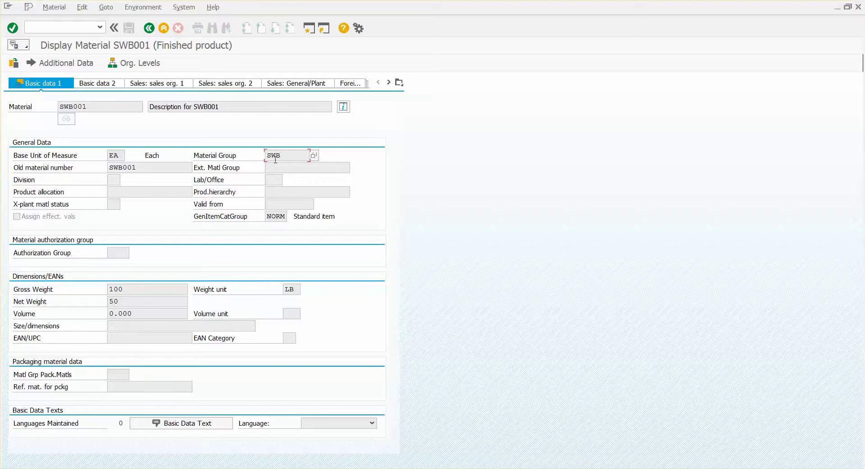
pyautogui.doubleClick(280, 158)
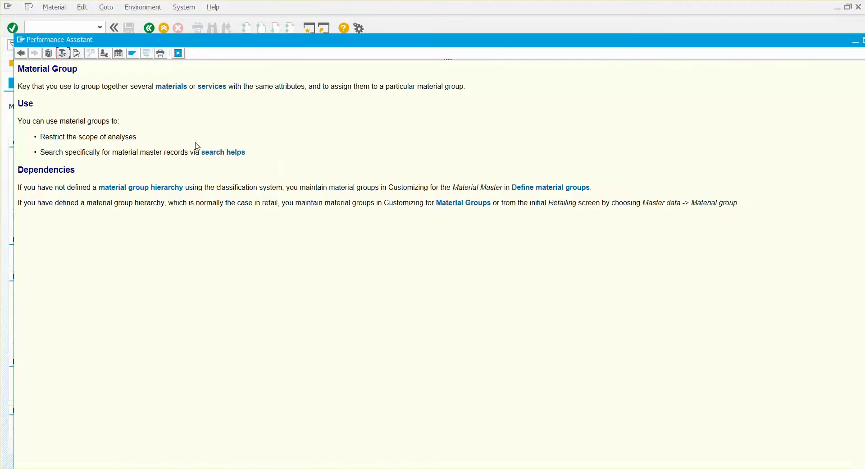
pyautogui.click(63, 53)
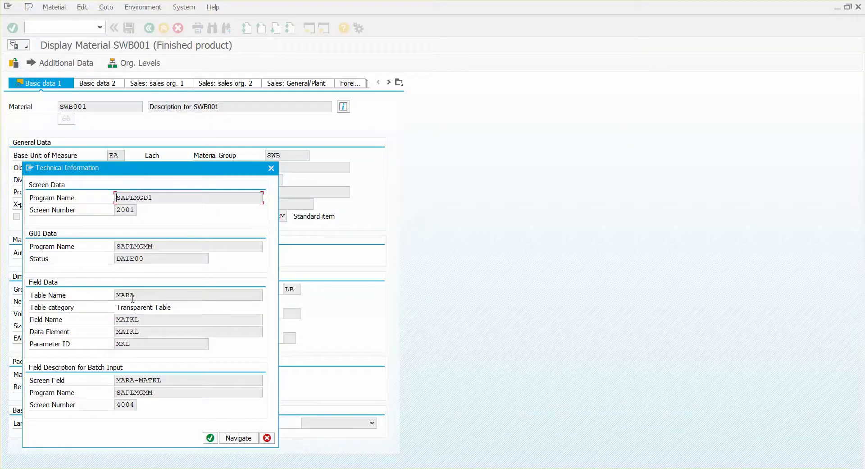
# Step: Check the table, field and data element names of the Material Group field, and navigate to data element MATKL
pyautogui.moveTo(149, 295); pyautogui.dragTo(100, 295)
pyautogui.press('Tab')
pyautogui.press('Tab')
pyautogui.click(151, 332)
pyautogui.click(239, 438)
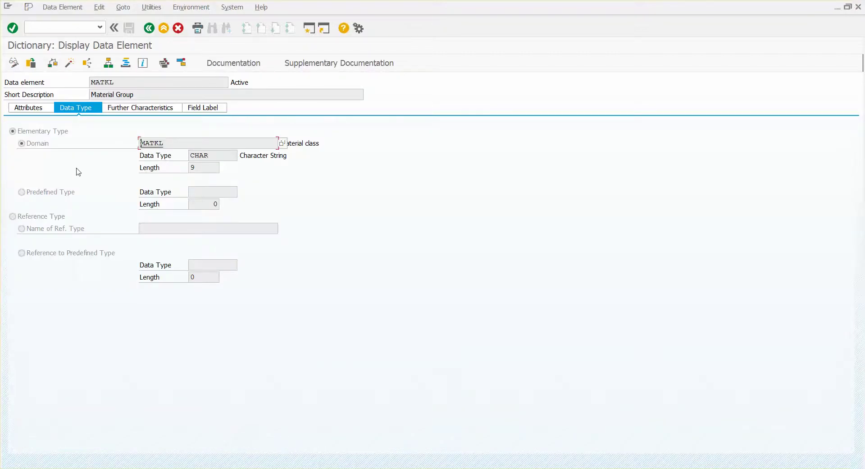
# Step: Open the domain assigned to data element MATKL and display its value range
pyautogui.doubleClick(124, 81)
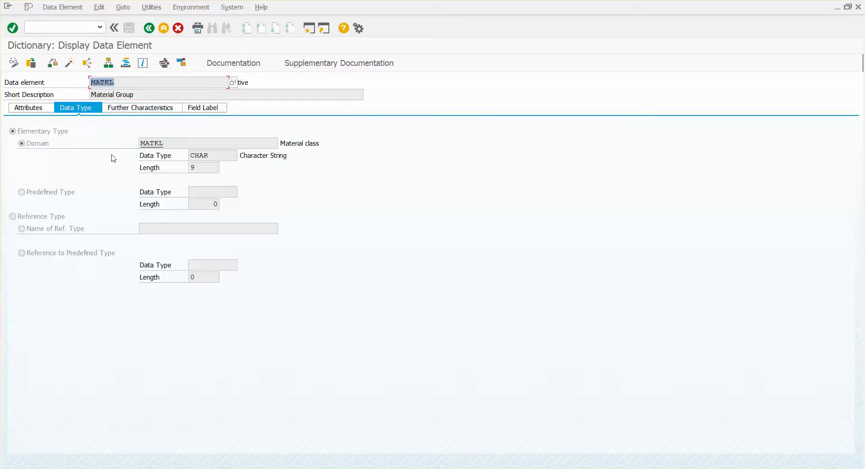
pyautogui.moveTo(178, 143); pyautogui.dragTo(120, 141)
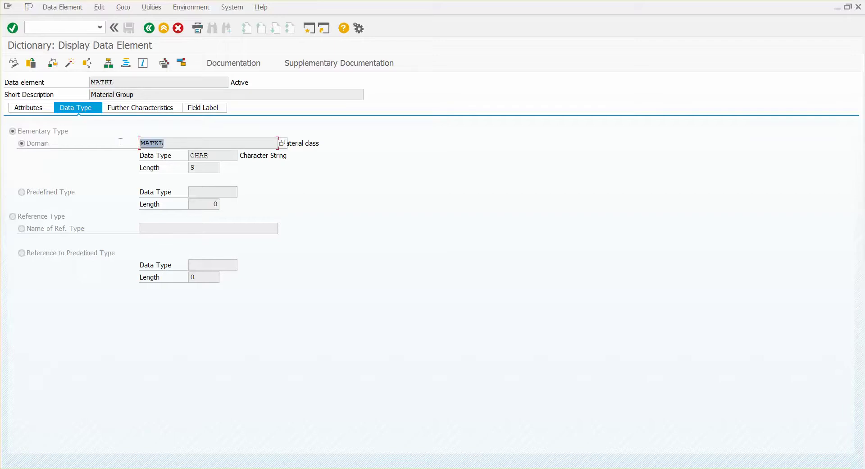
pyautogui.doubleClick(156, 144)
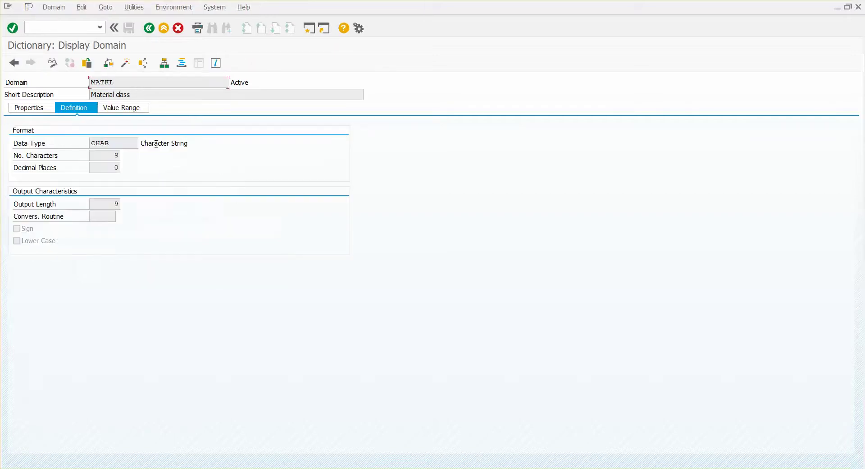
pyautogui.click(131, 108)
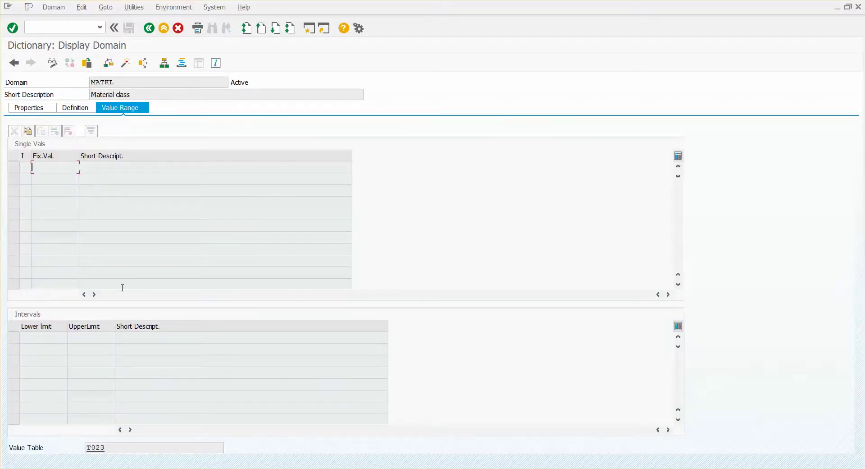
# Step: Open the definition of the domain's value table T023
pyautogui.moveTo(115, 446); pyautogui.dragTo(88, 447)
pyautogui.click(100, 447)
pyautogui.doubleClick(100, 447)
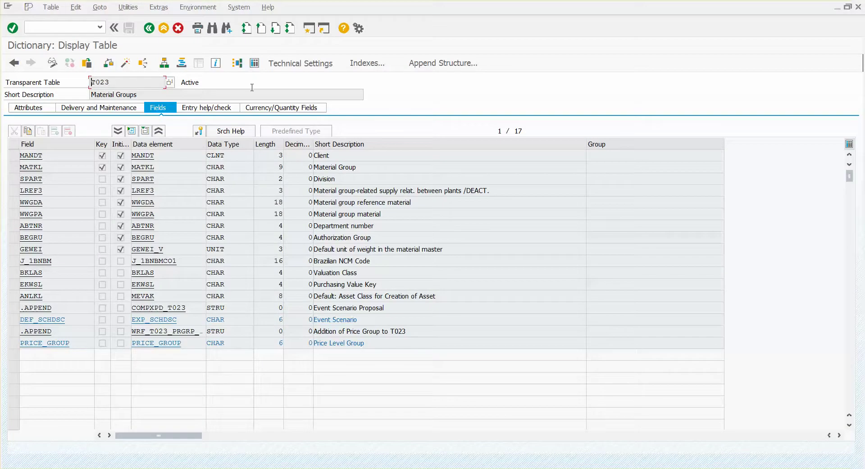
# Step: List the contents of table T023 without selection criteria and examine the MATKL, WGBEZ and WGBEZ60 columns
pyautogui.click(255, 63)
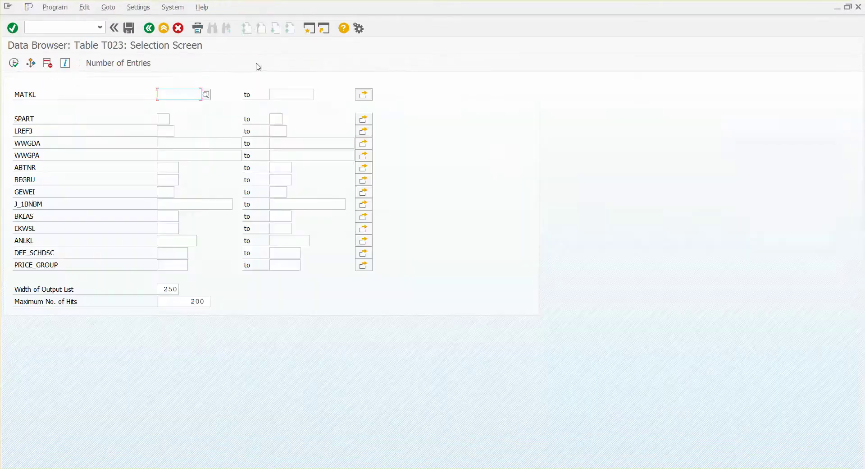
pyautogui.click(15, 63)
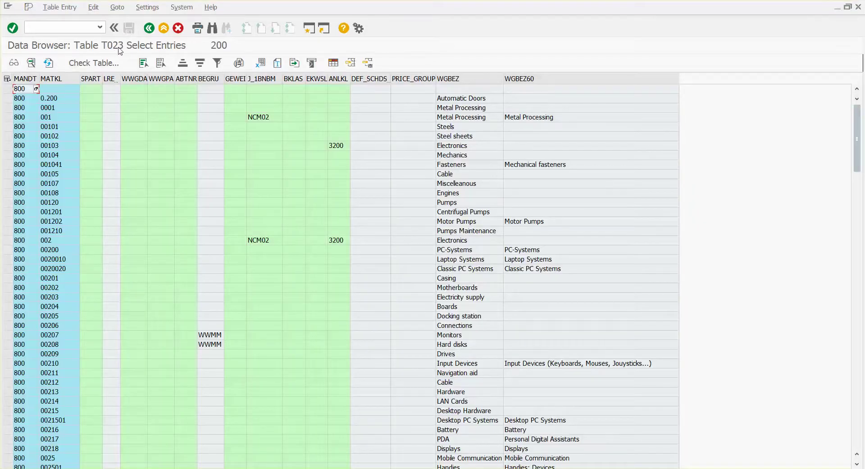
pyautogui.click(57, 79)
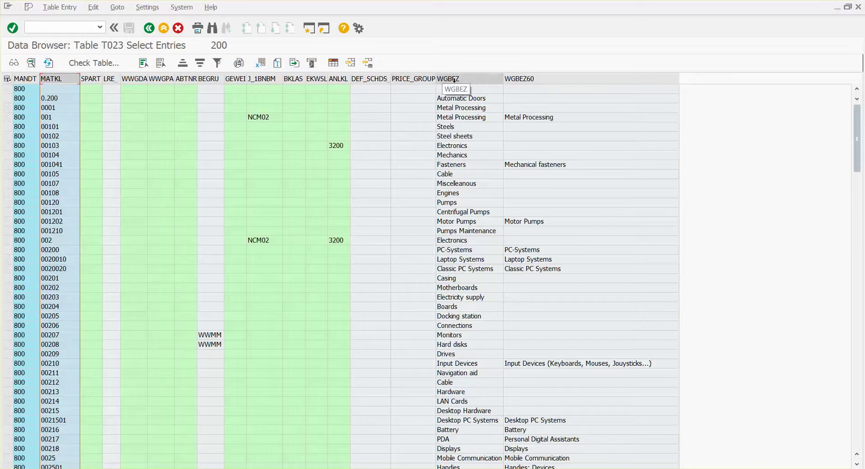
pyautogui.click(467, 79)
pyautogui.click(518, 79)
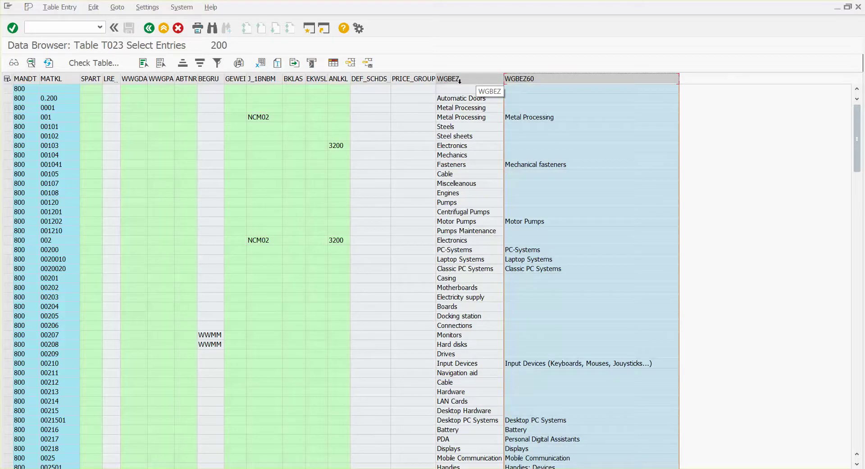
# Step: Return to the definition of table T023 and open its associated text table
pyautogui.click(149, 28)
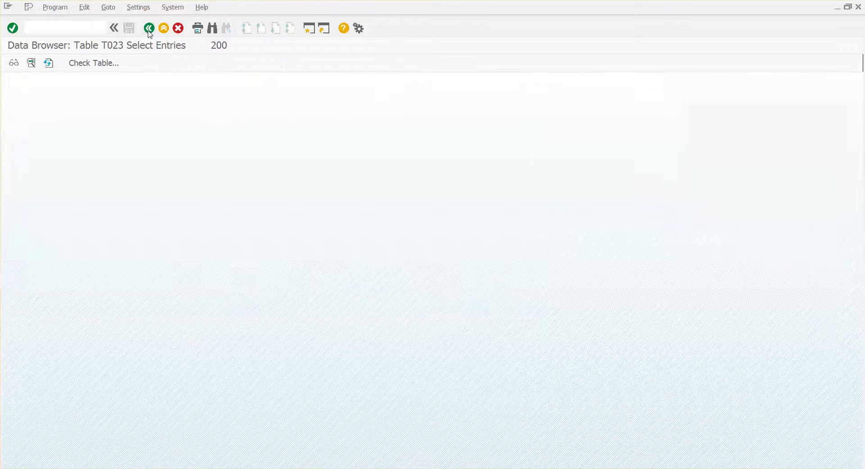
pyautogui.click(149, 28)
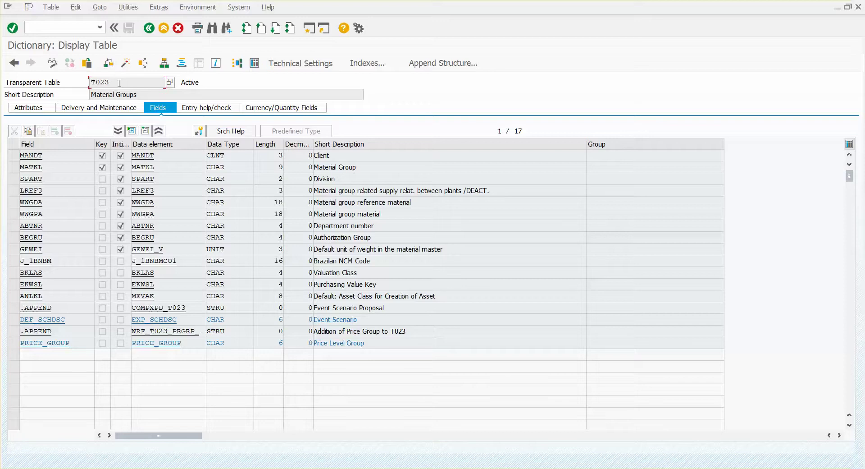
pyautogui.moveTo(123, 83); pyautogui.dragTo(89, 81)
pyautogui.click(126, 8)
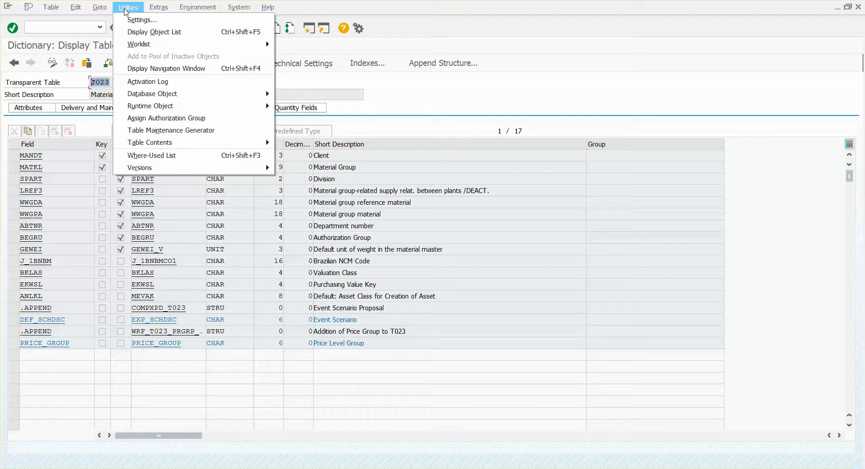
pyautogui.moveTo(107, 9)
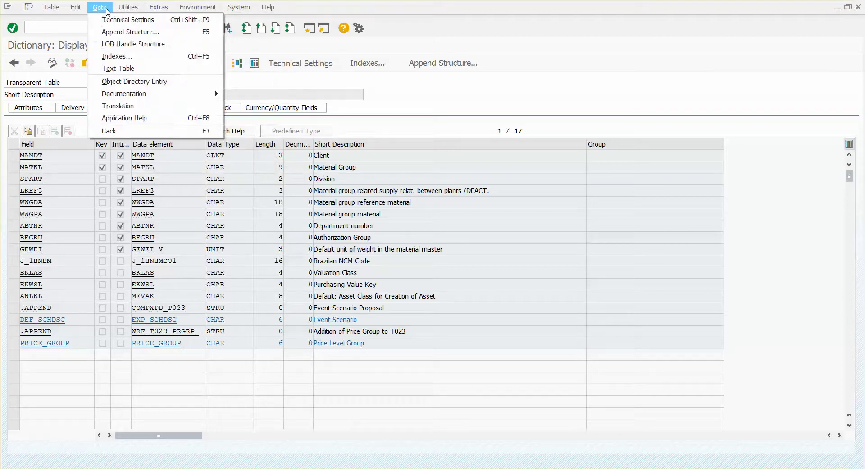
pyautogui.click(117, 68)
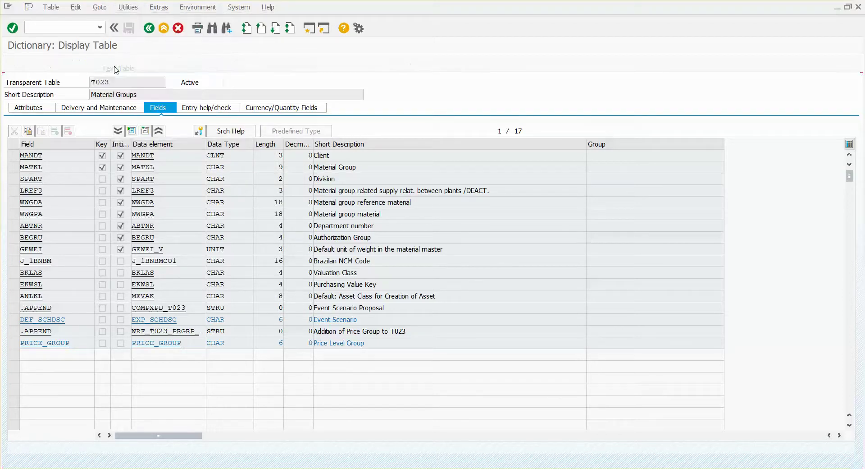
pyautogui.moveTo(122, 82); pyautogui.dragTo(81, 82)
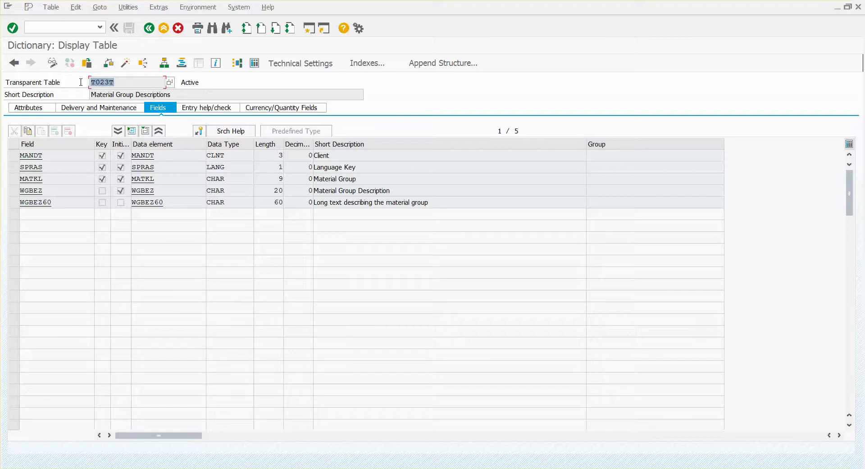
# Step: List the entries of table T023T for language key EN and examine the MATKL column
pyautogui.click(259, 64)
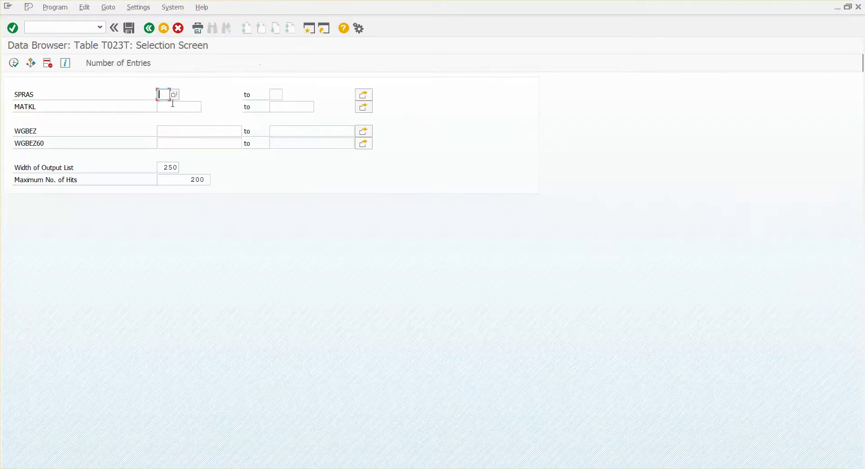
pyautogui.write('EN')
pyautogui.click(16, 65)
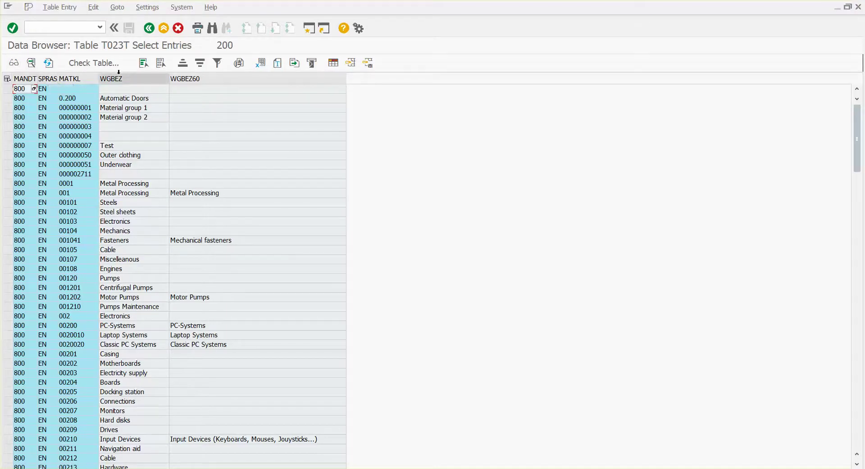
pyautogui.click(77, 79)
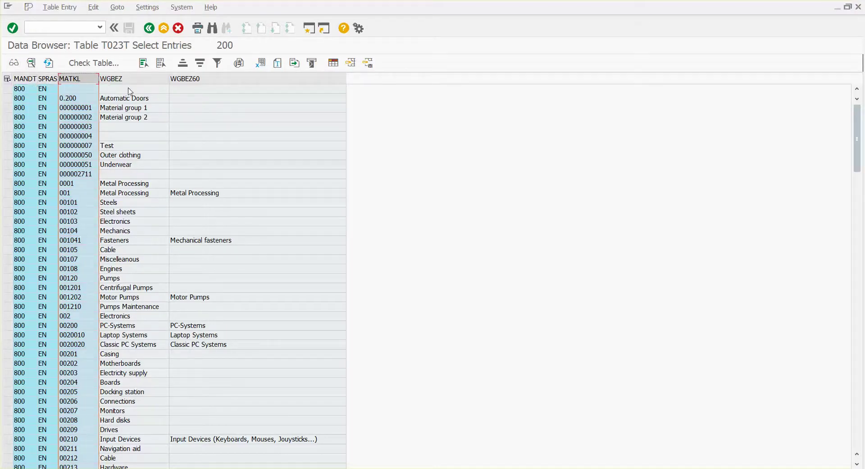
# Step: Leave the table contents and dictionary displays and return to the basic data of material SWB001
pyautogui.click(149, 32)
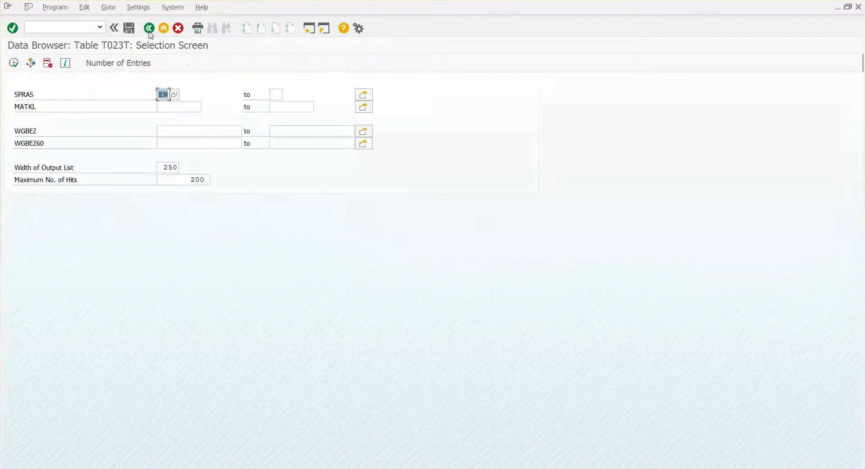
pyautogui.click(150, 33)
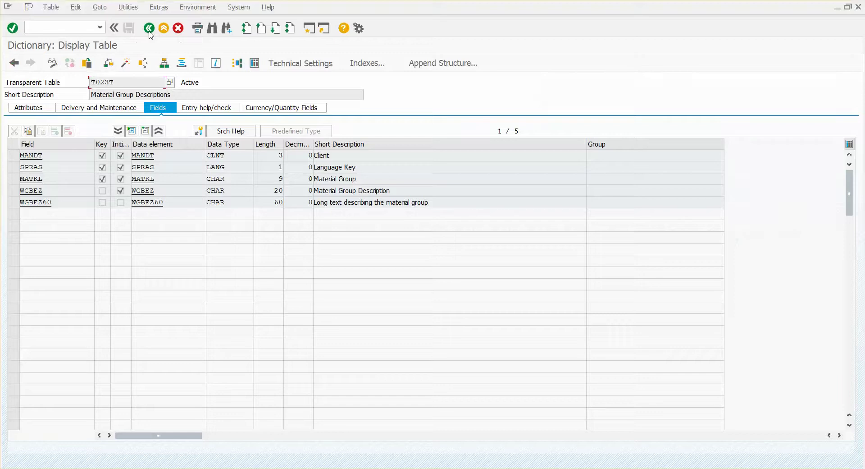
pyautogui.click(150, 33)
pyautogui.click(150, 32)
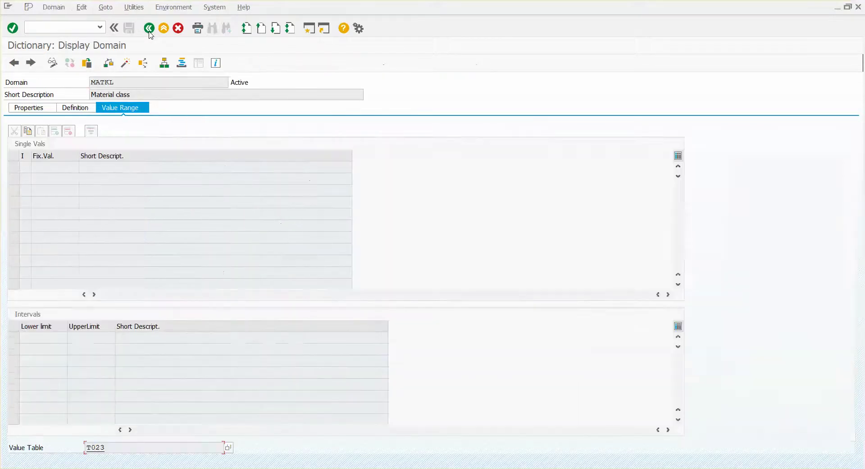
pyautogui.click(150, 33)
pyautogui.click(149, 33)
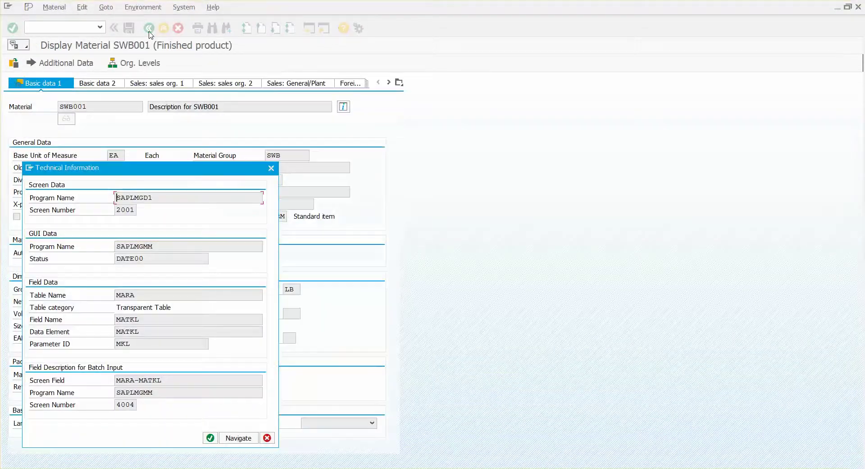
pyautogui.click(149, 32)
pyautogui.click(149, 32)
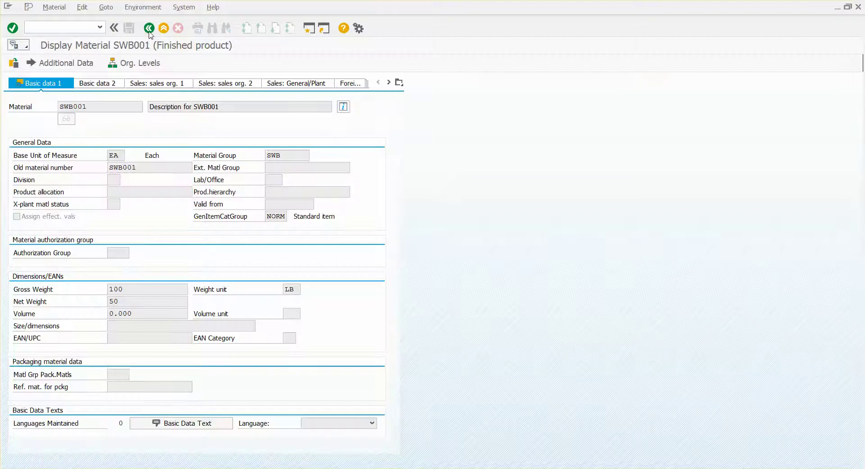
# Step: Open the Define Material Groups activity in the implementation guide from the Material Group field help, without specifying a customizing project
pyautogui.click(279, 154)
pyautogui.press('F1')
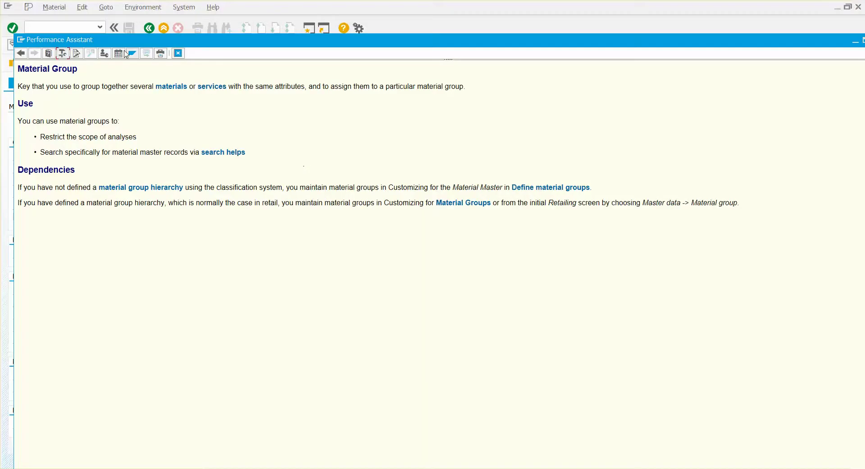
pyautogui.click(106, 54)
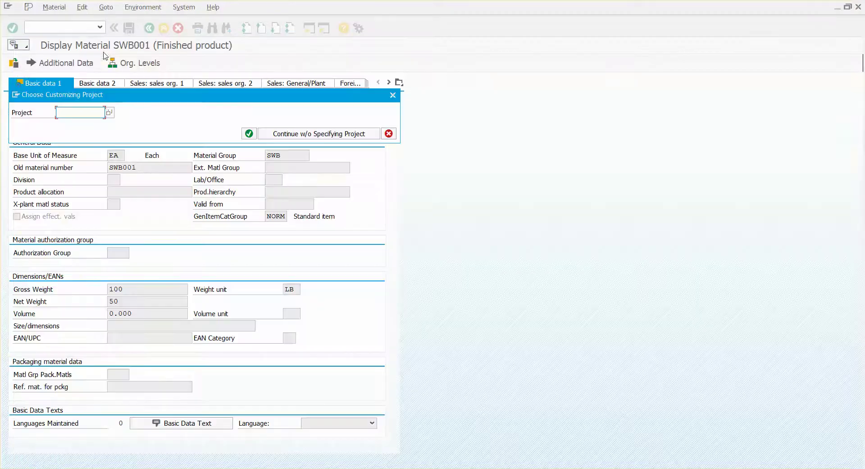
pyautogui.click(291, 133)
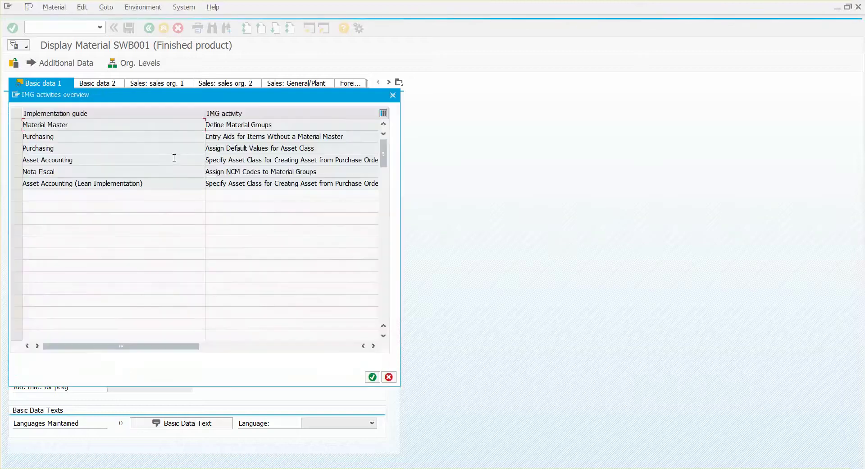
pyautogui.click(17, 125)
pyautogui.click(373, 377)
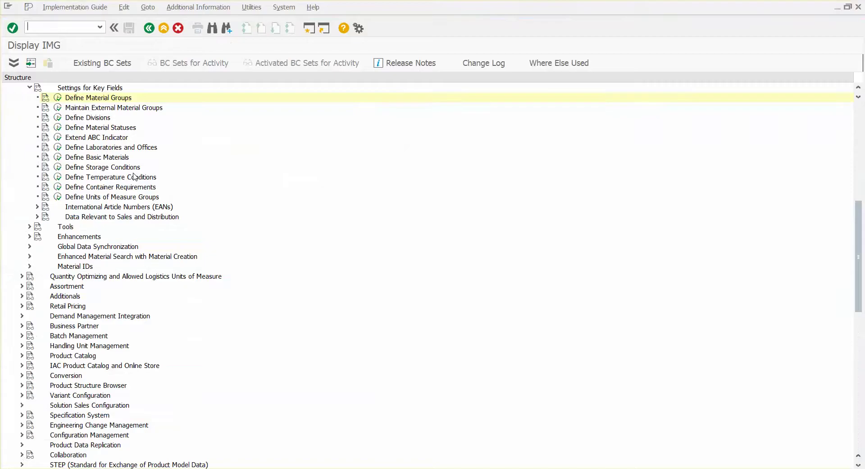
# Step: Display the technical information of the Define Material Groups activity and show its assigned maintenance objects
pyautogui.click(471, 62)
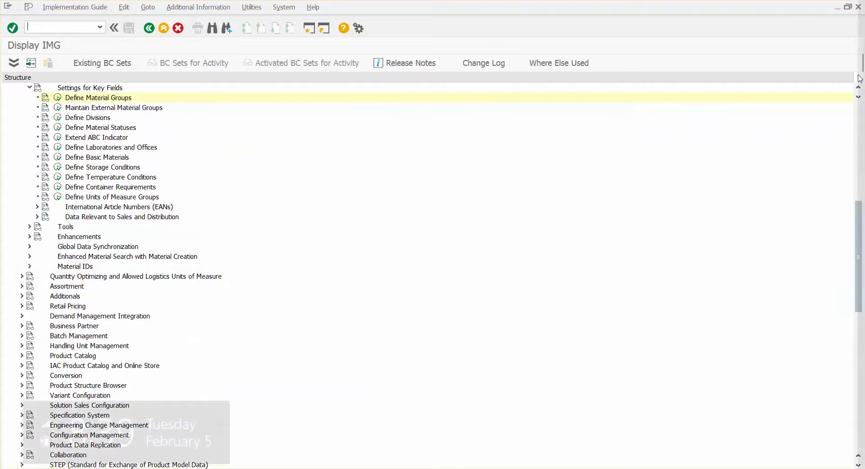
pyautogui.scroll(4, 859, 90)
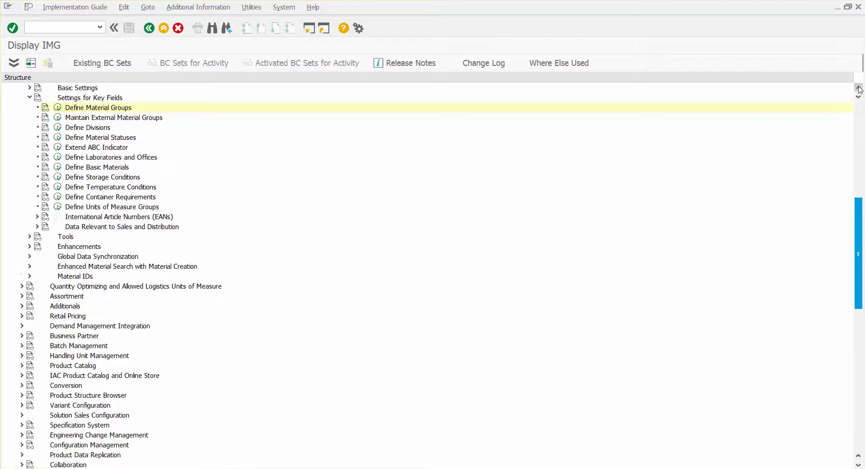
pyautogui.scroll(1, 859, 89)
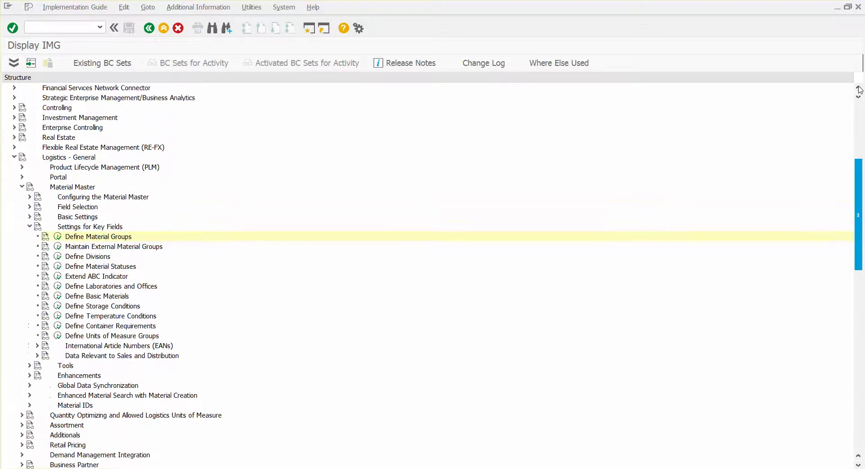
pyautogui.rightClick(83, 239)
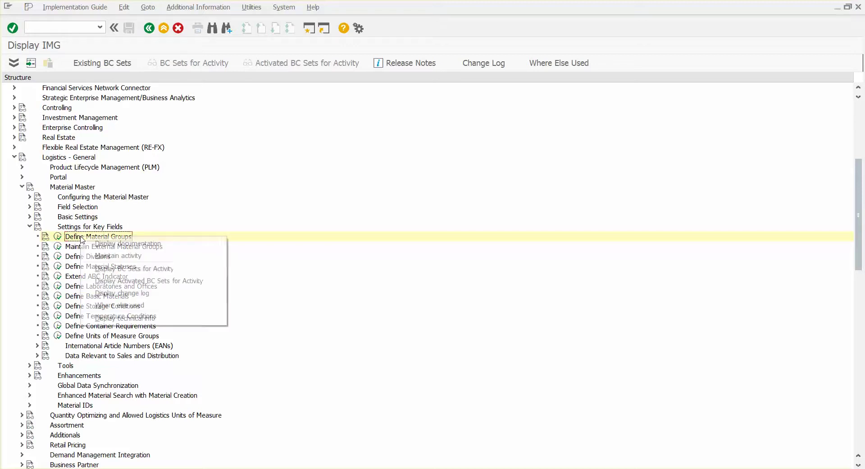
pyautogui.click(109, 320)
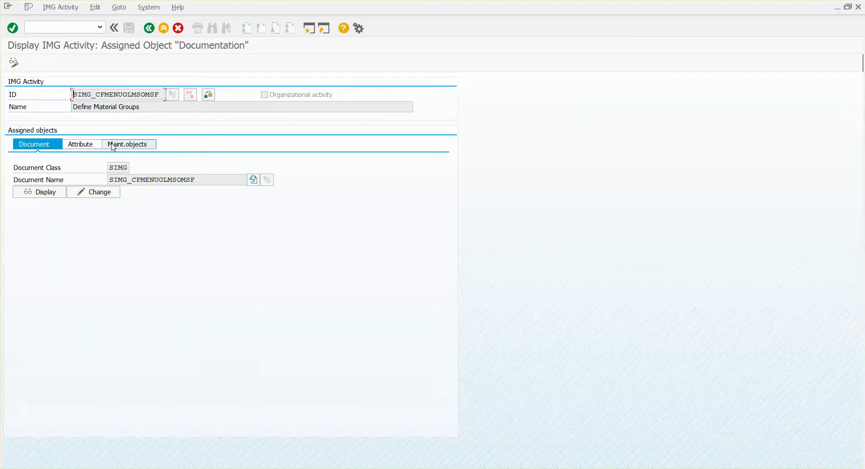
pyautogui.click(147, 148)
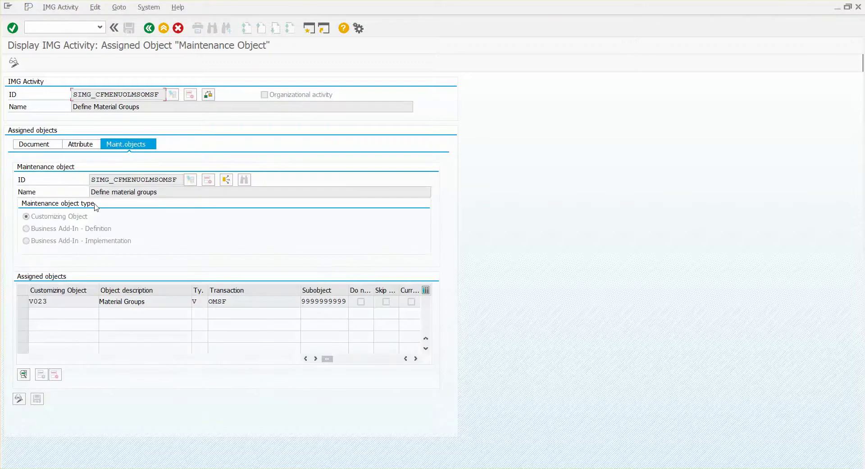
# Step: Copy the customizing object name V023 and display its definition in the ABAP Dictionary with transaction SE11
pyautogui.moveTo(59, 300); pyautogui.dragTo(32, 299)
pyautogui.hotkey('ctrl', 'c')
pyautogui.click(61, 298)
pyautogui.write('/nse11')
pyautogui.press('Return')
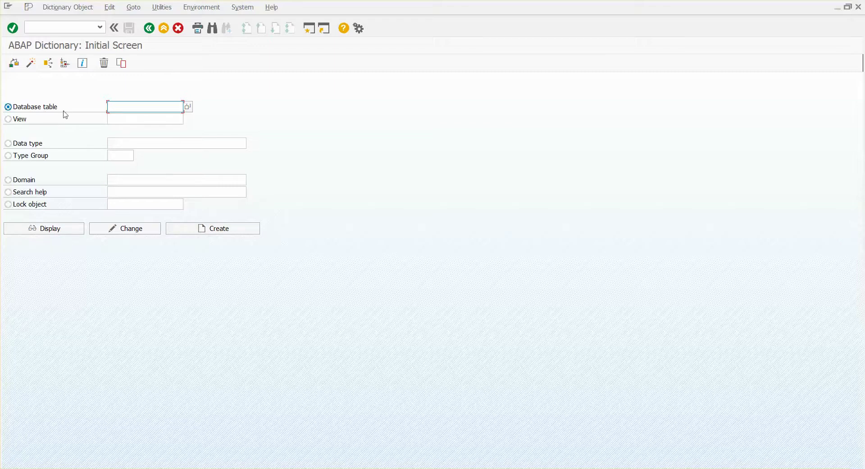
pyautogui.hotkey('ctrl', 'v')
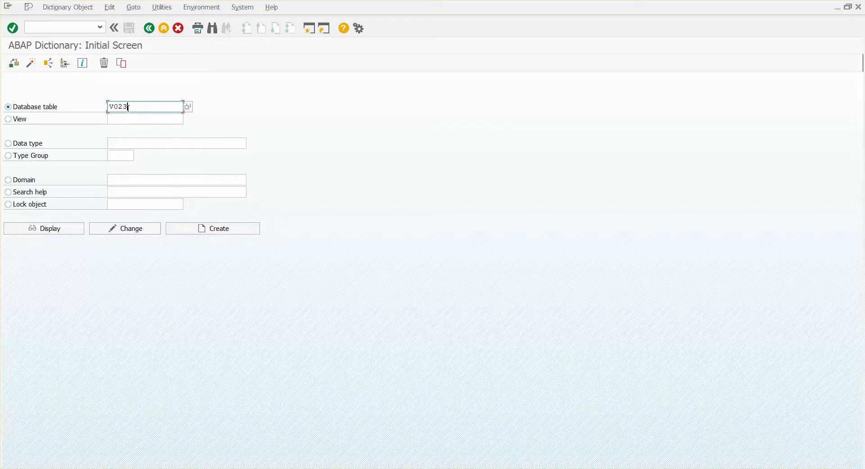
pyautogui.click(39, 228)
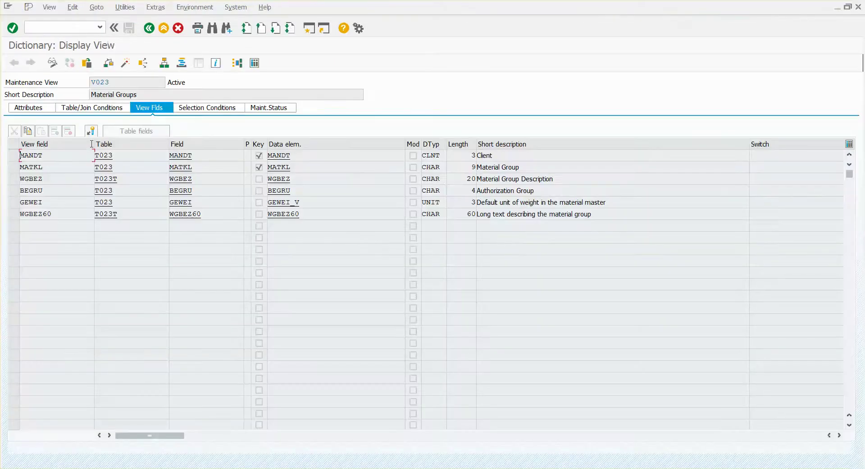
# Step: Examine the base tables and join conditions of maintenance view V023
pyautogui.click(80, 110)
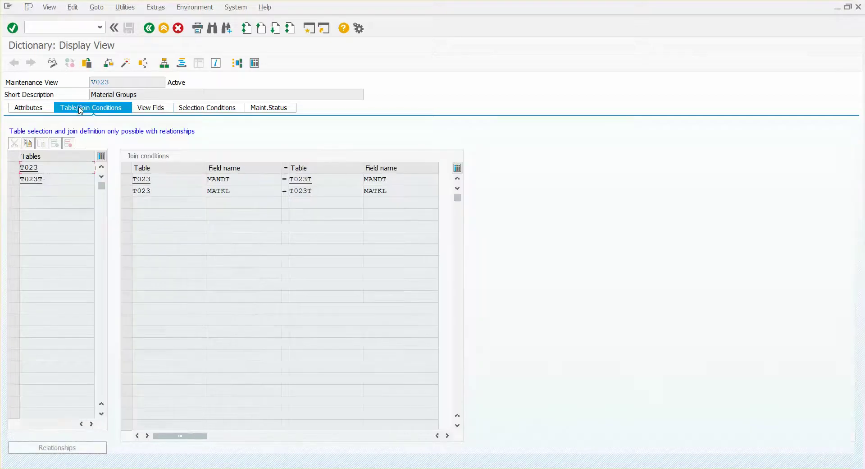
pyautogui.moveTo(54, 166); pyautogui.dragTo(22, 179)
pyautogui.click(46, 167)
# Step: Inspect the definitions of the view's base tables T023 and T023T in turn, returning to the view's join conditions
pyautogui.doubleClick(31, 168)
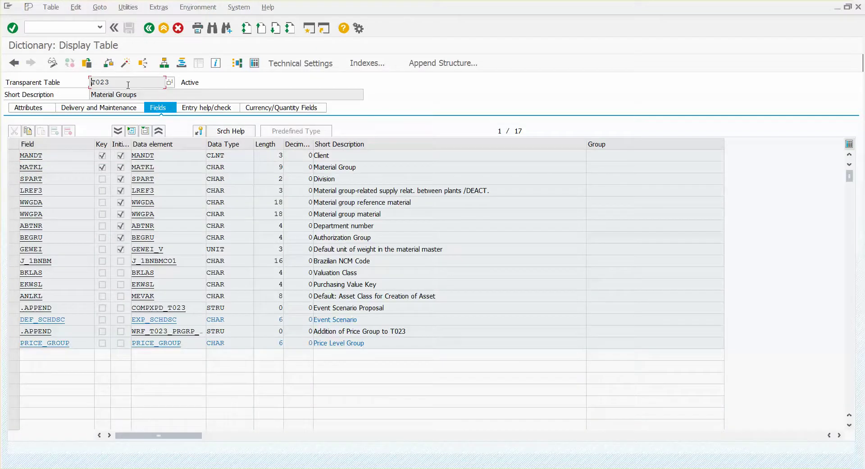
pyautogui.click(149, 28)
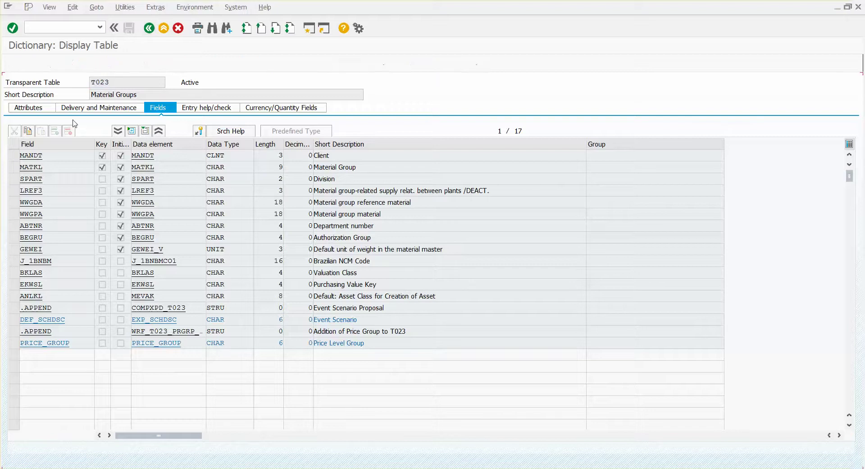
pyautogui.doubleClick(31, 178)
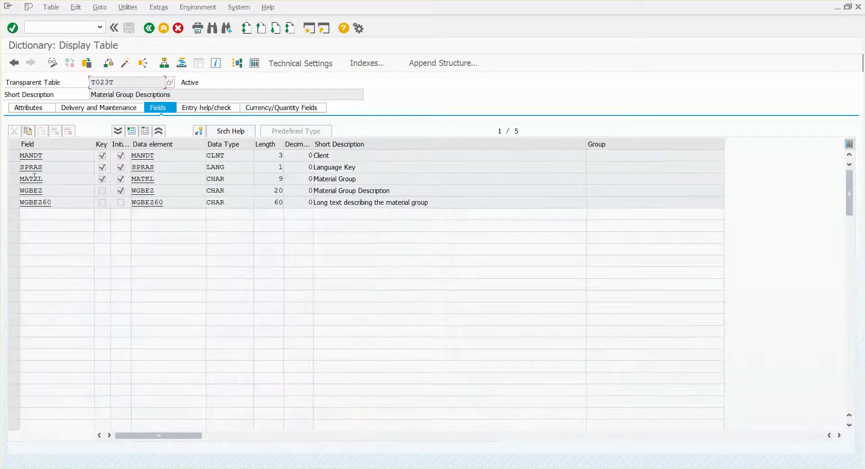
pyautogui.click(151, 28)
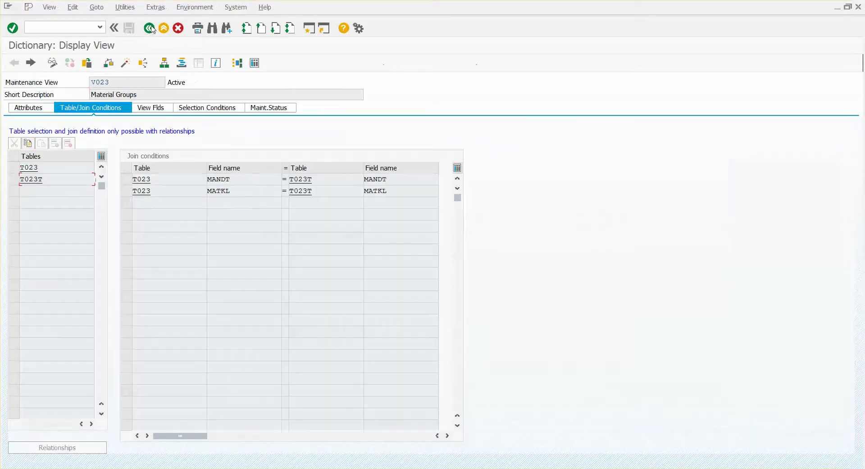